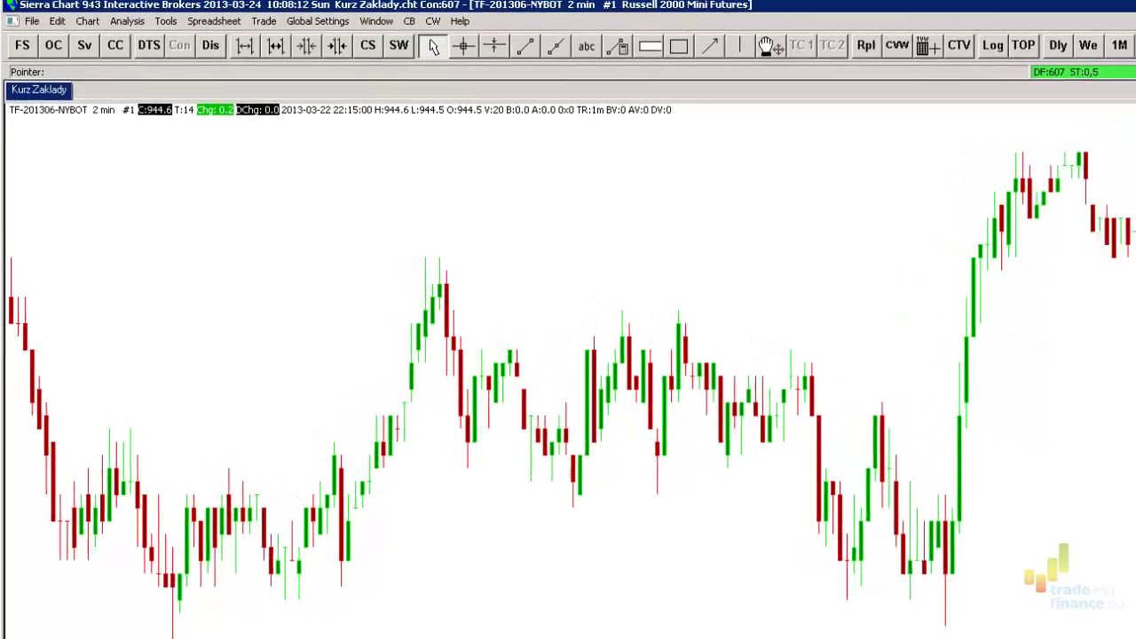
- Turn on trade simulation mode for the chart
{"action": "left_click", "coordinate": [317, 13]}
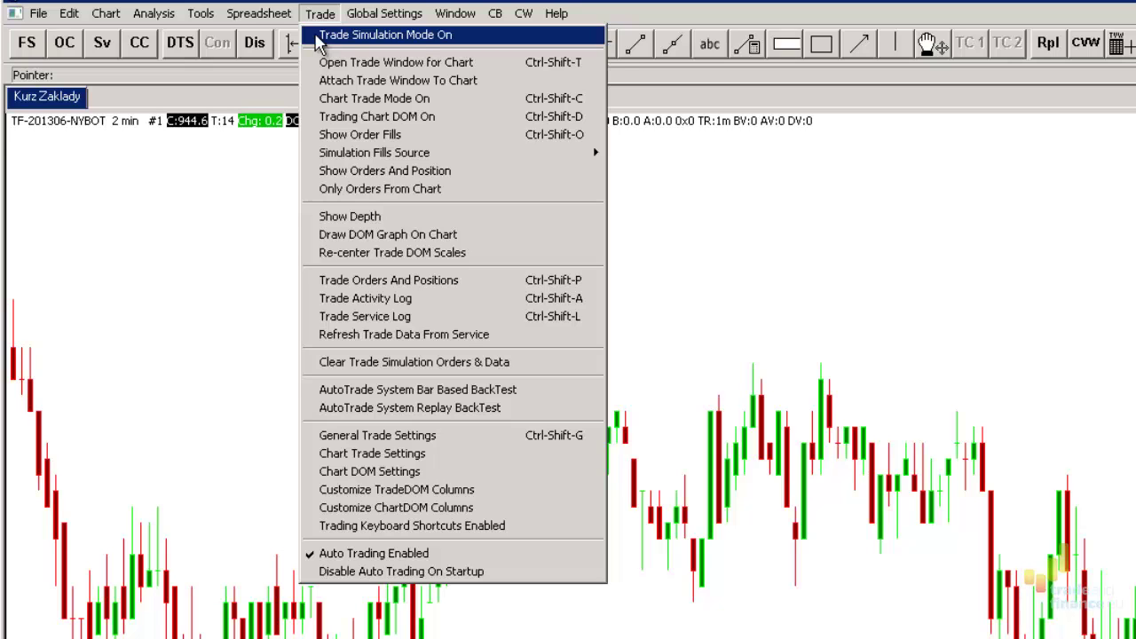
{"action": "left_click", "coordinate": [316, 40]}
{"action": "left_click", "coordinate": [865, 485]}
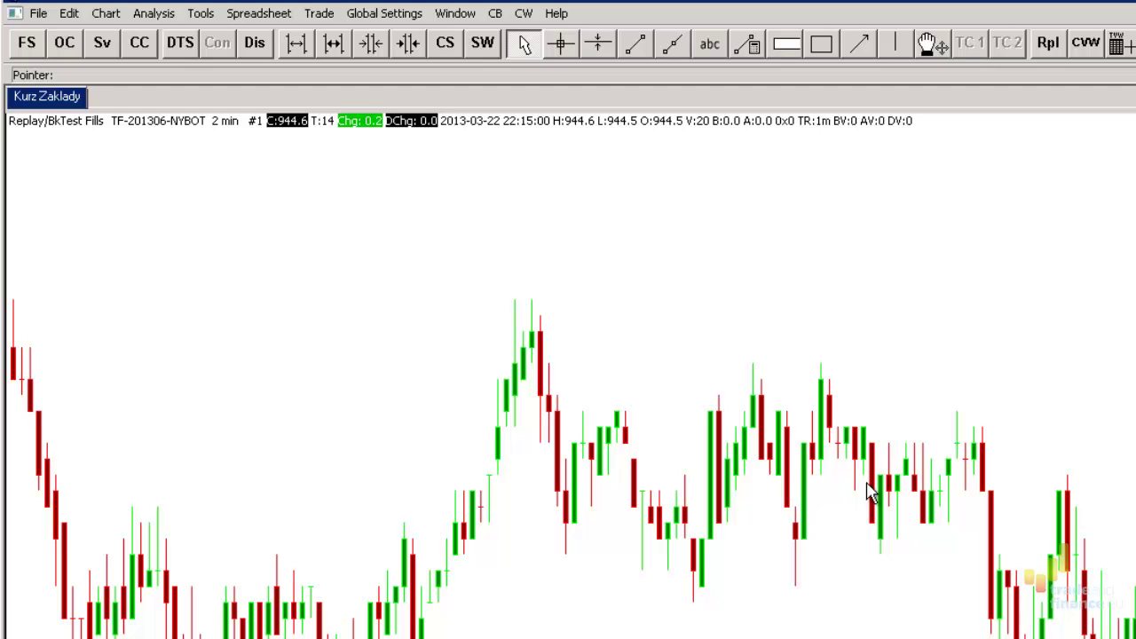
- Open the trade window for the chart and attach it to the chart
{"action": "left_click", "coordinate": [322, 14]}
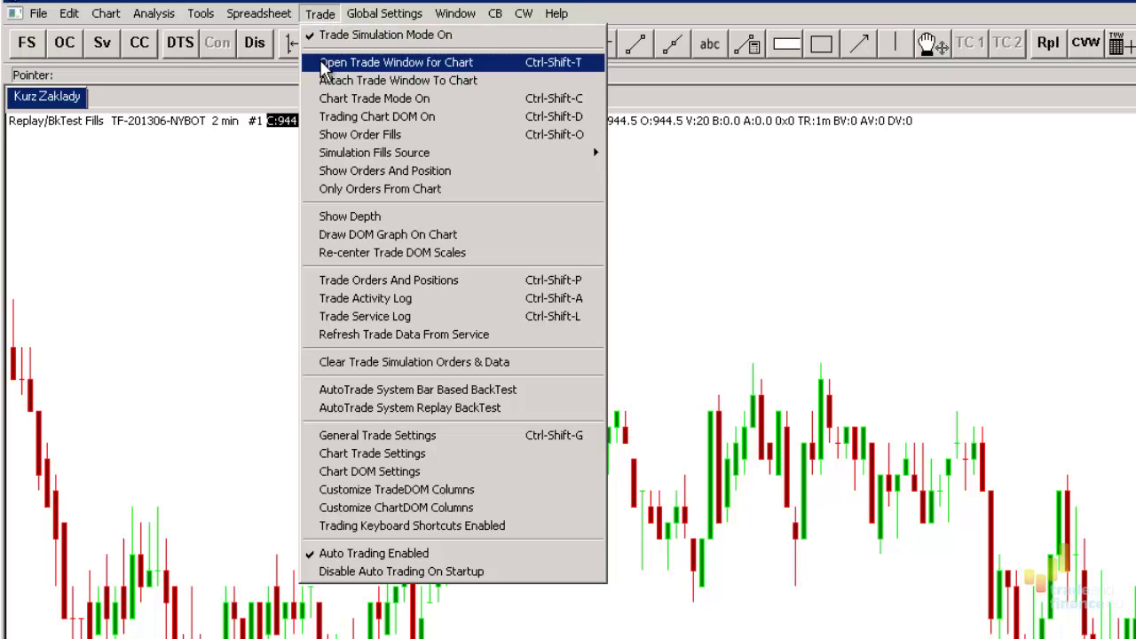
{"action": "left_click", "coordinate": [322, 68]}
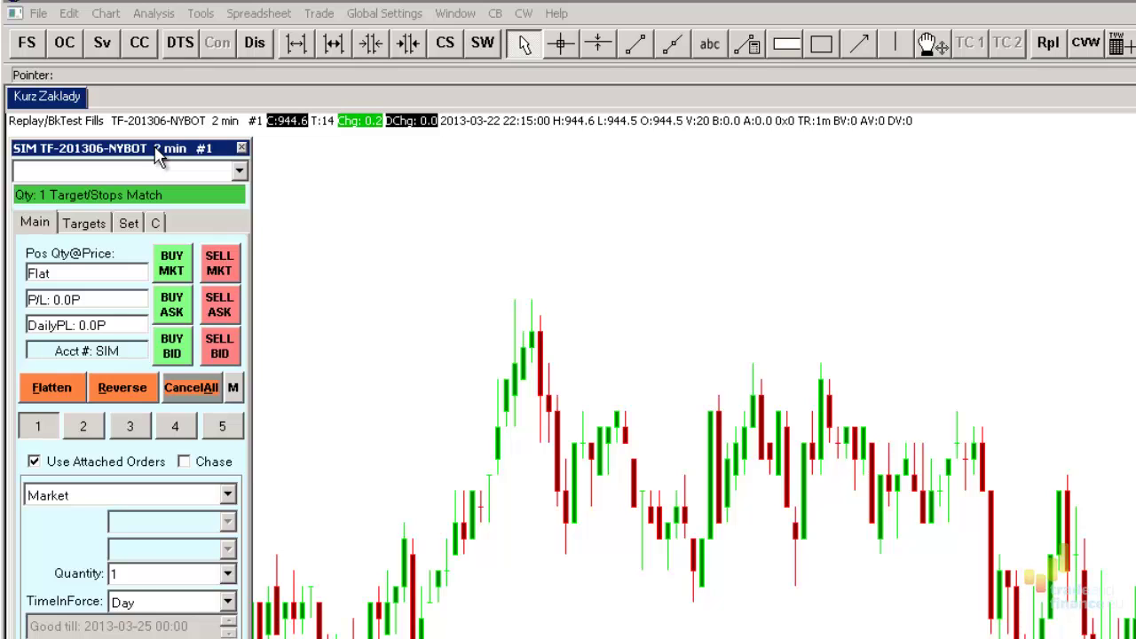
{"action": "left_click", "coordinate": [319, 14]}
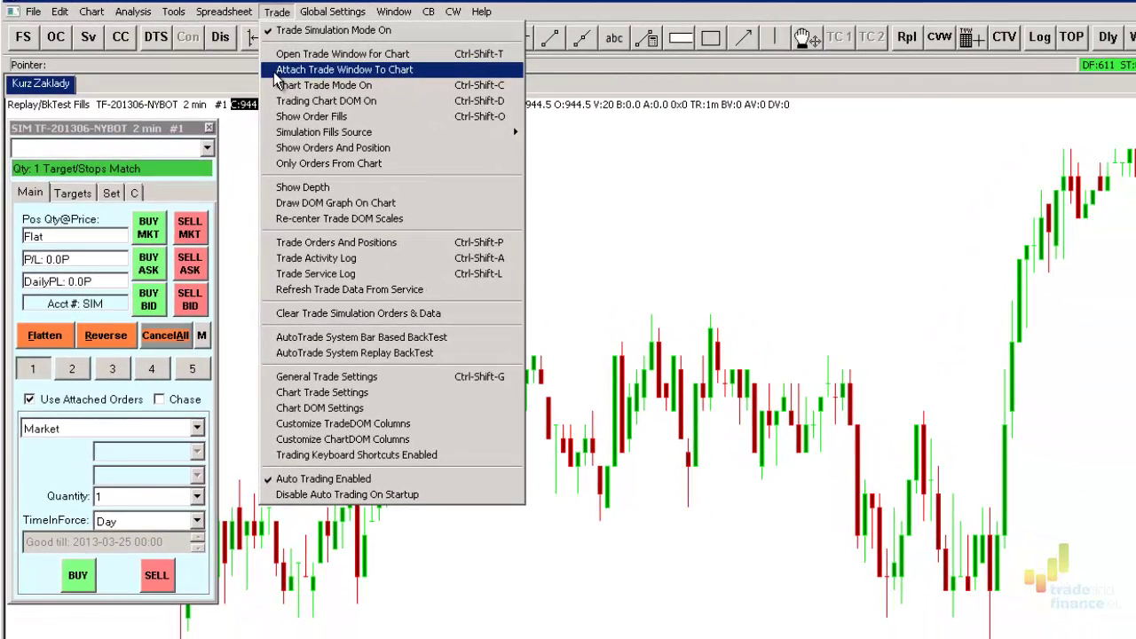
{"action": "left_click", "coordinate": [275, 74]}
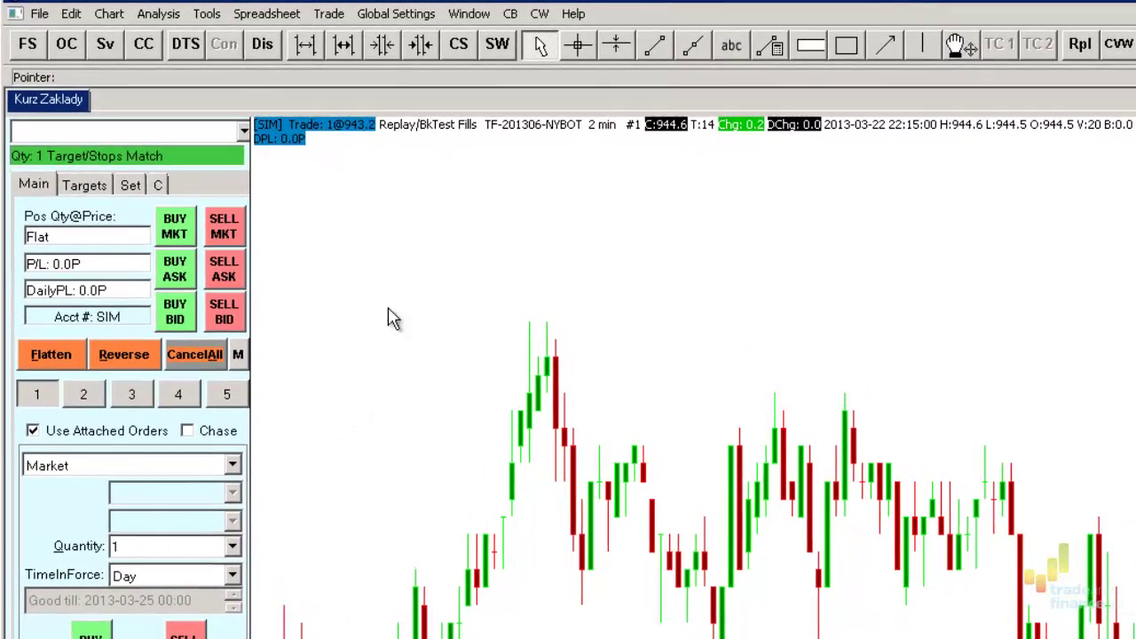
- Turn on the display of order fills on the chart
{"action": "left_click", "coordinate": [316, 16]}
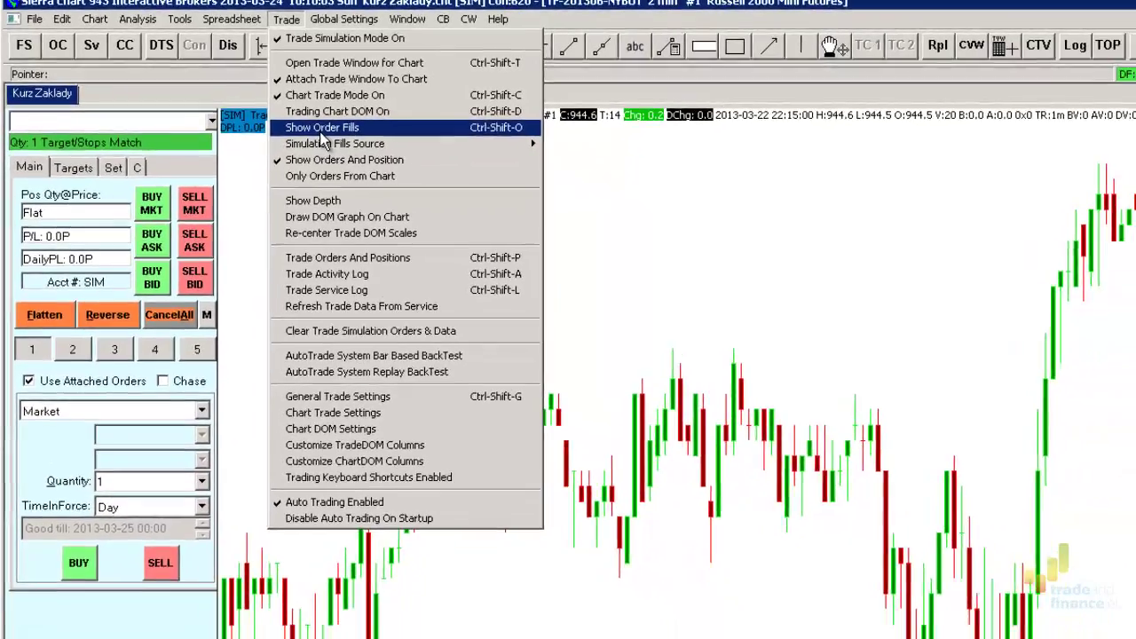
{"action": "left_click", "coordinate": [342, 134]}
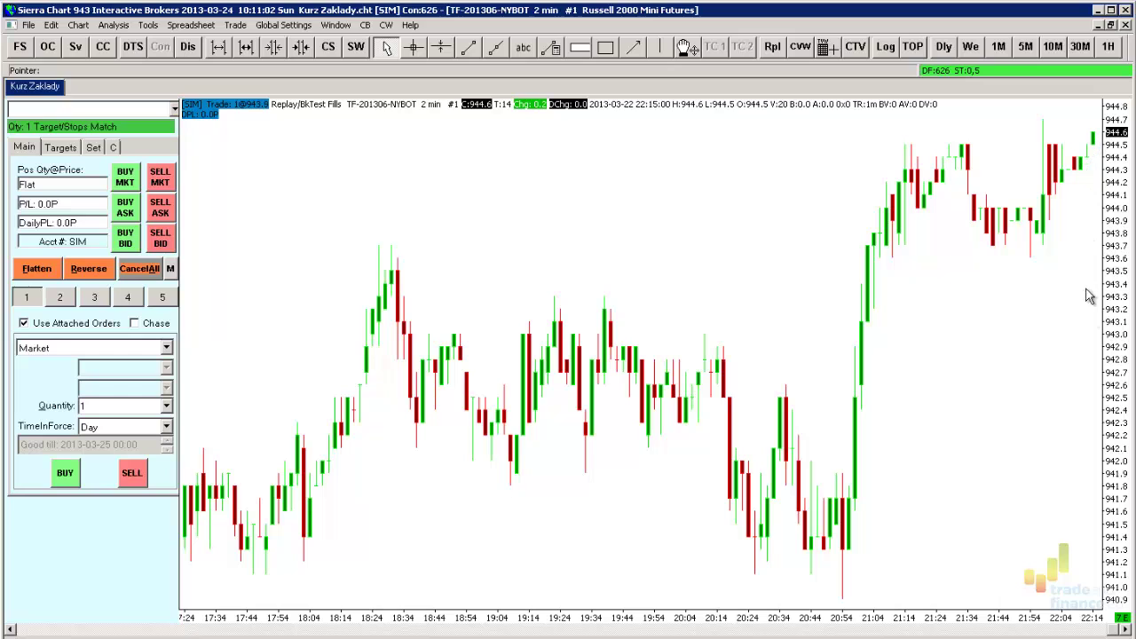
- Add empty fill space after the last bar and lock that fill space
{"action": "left_click", "coordinate": [1123, 629]}
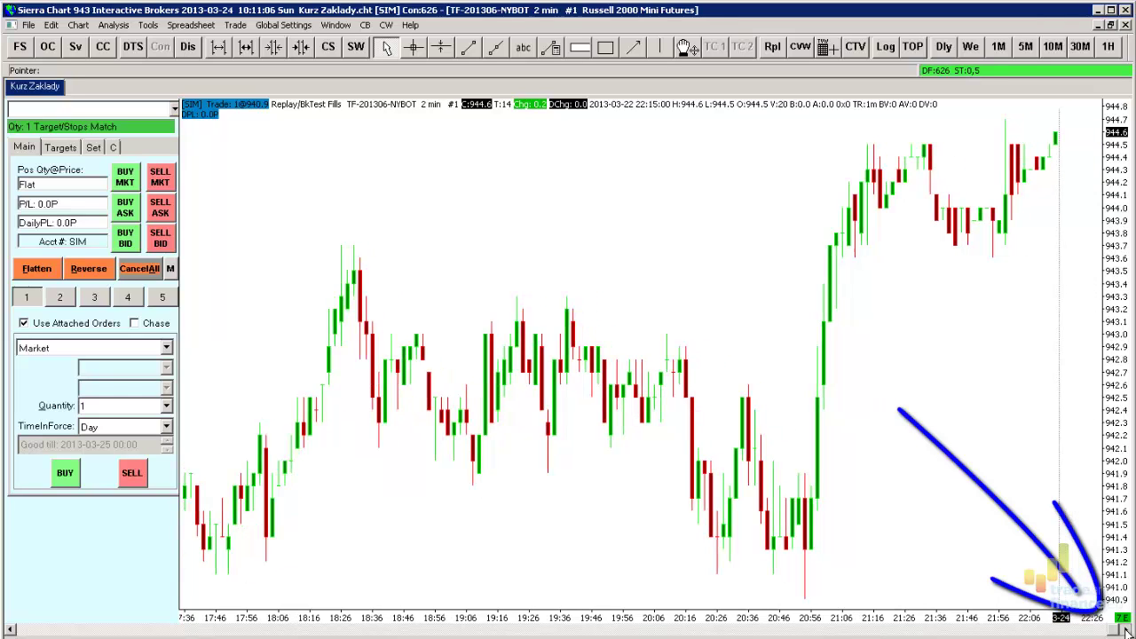
{"action": "left_click", "coordinate": [1124, 629]}
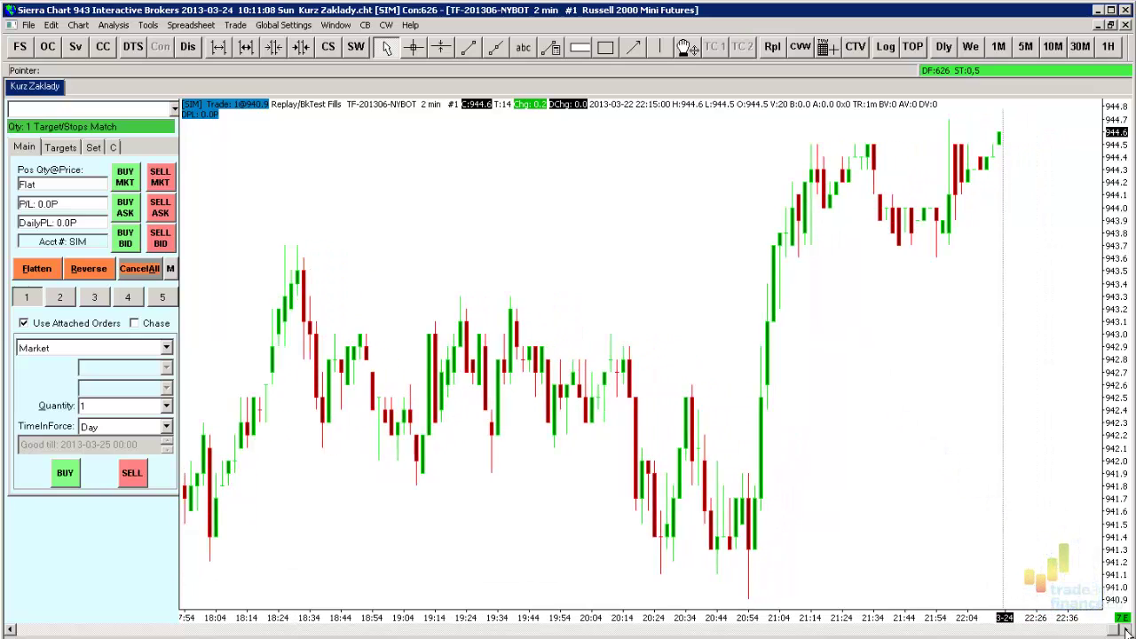
{"action": "left_click", "coordinate": [1123, 629]}
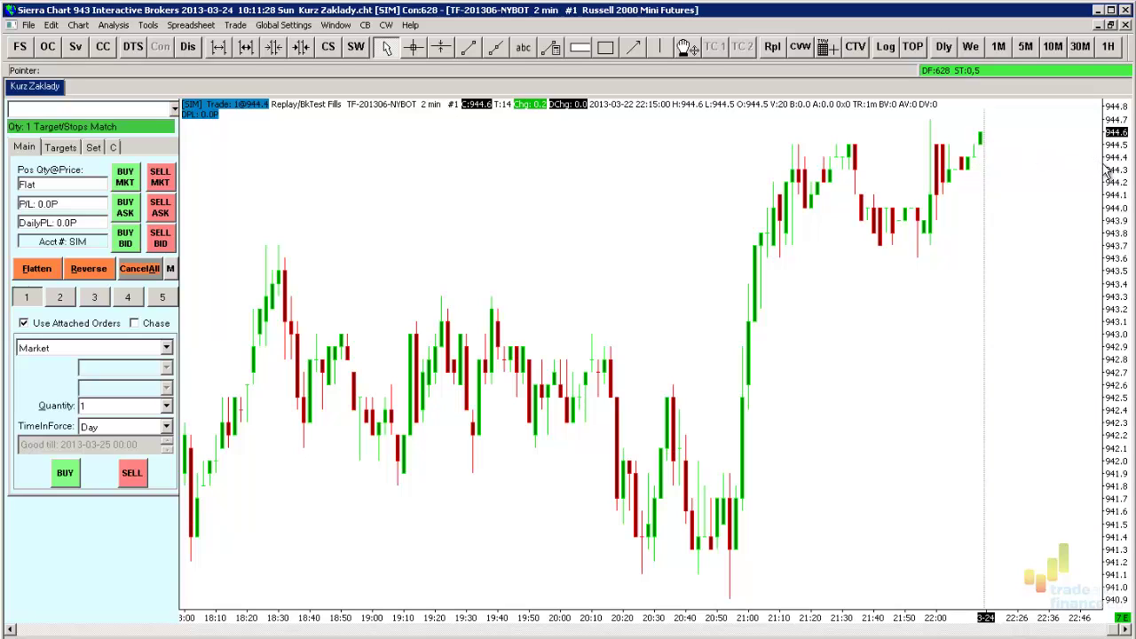
{"action": "left_click", "coordinate": [79, 25]}
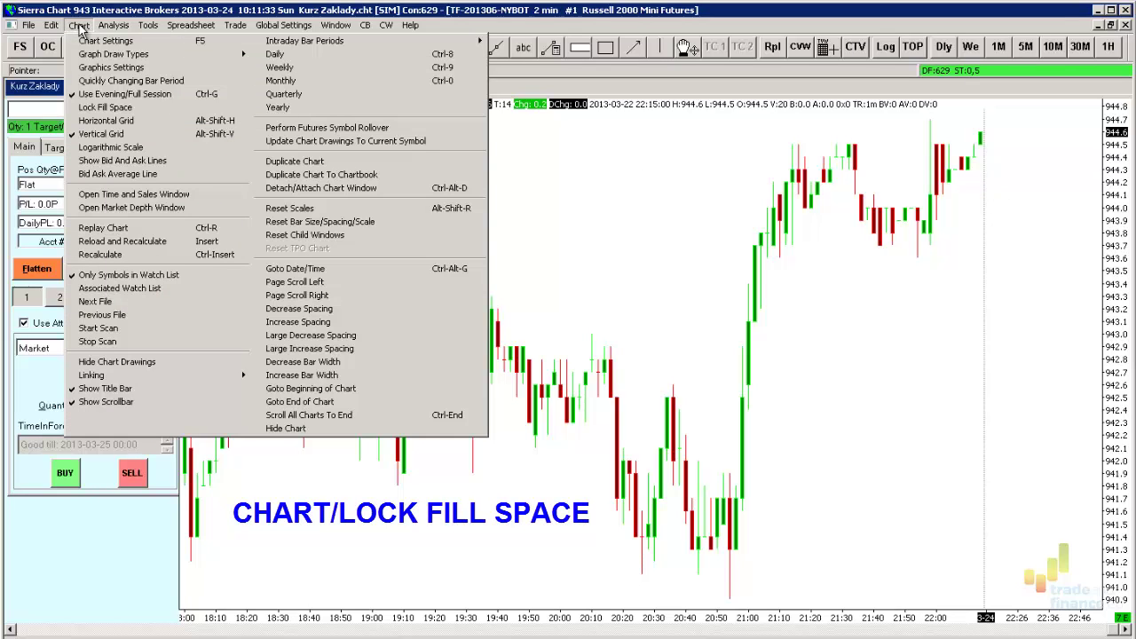
{"action": "left_click", "coordinate": [92, 107]}
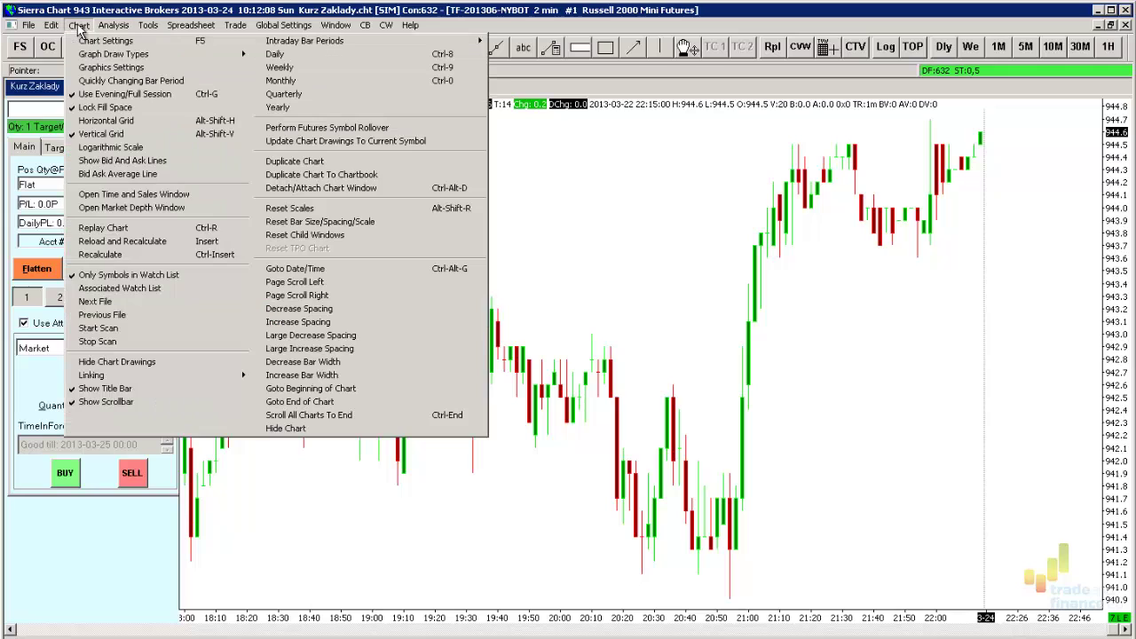
- Open the chart's replay controls and set the replay speed to 10
{"action": "left_click", "coordinate": [79, 25]}
{"action": "left_click", "coordinate": [97, 232]}
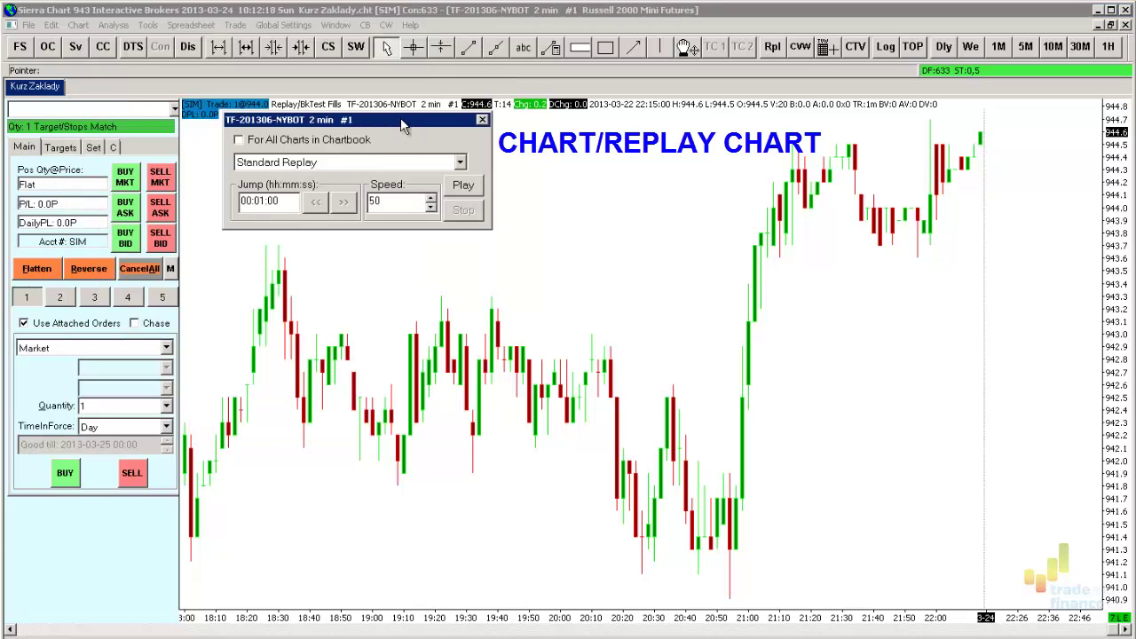
{"action": "left_click_drag", "start_coordinate": [400, 123], "coordinate": [365, 132]}
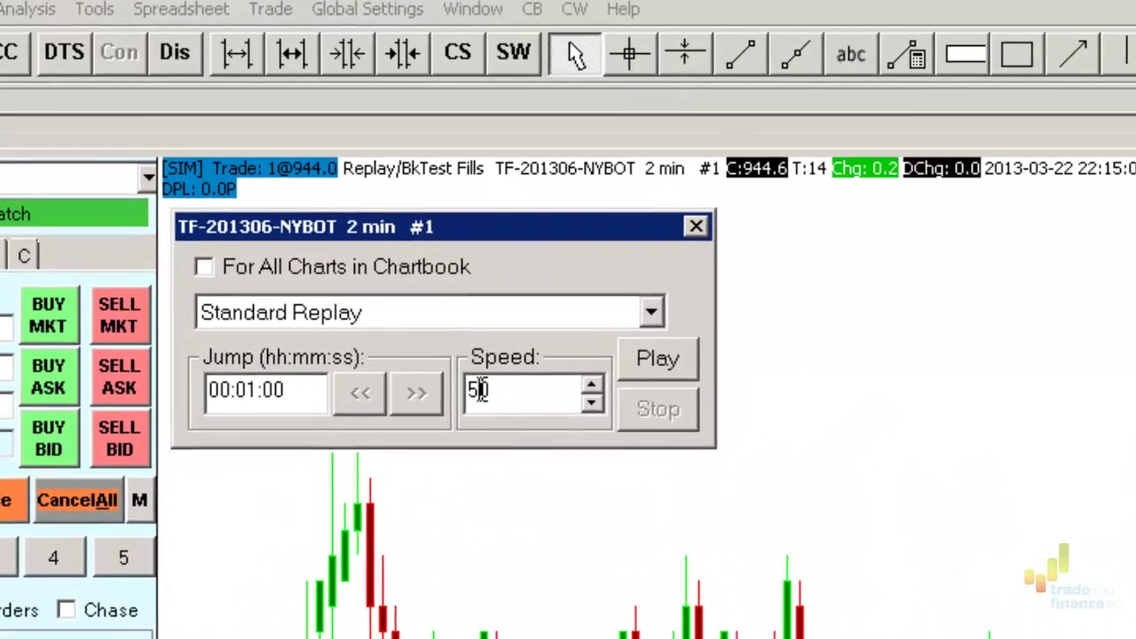
{"action": "left_click_drag", "start_coordinate": [421, 317], "coordinate": [413, 317]}
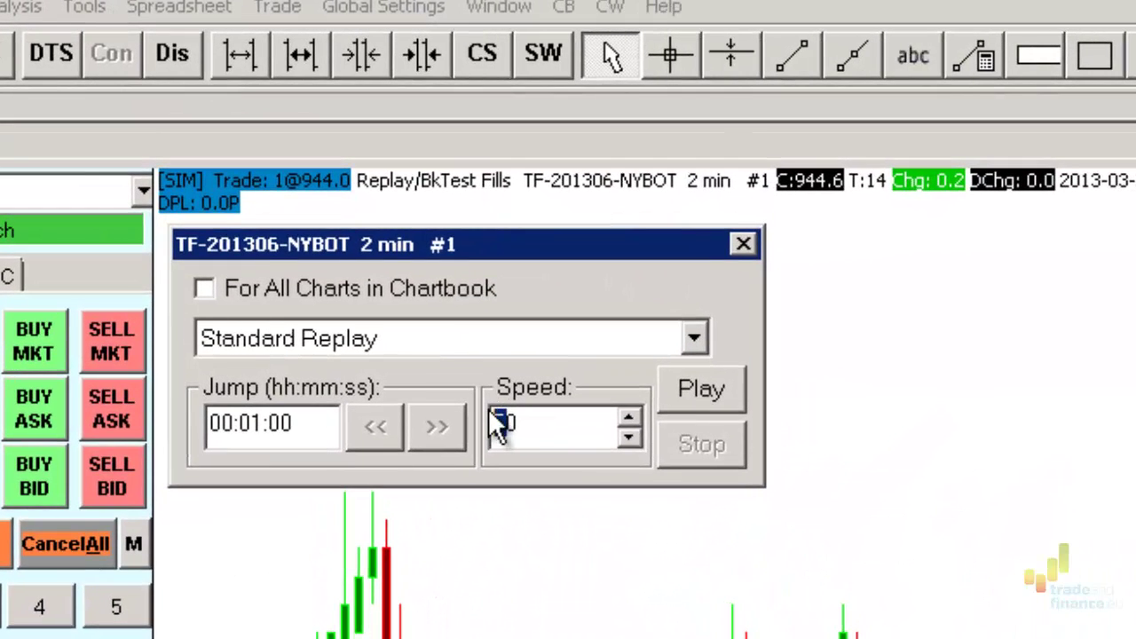
{"action": "type", "text": "1"}
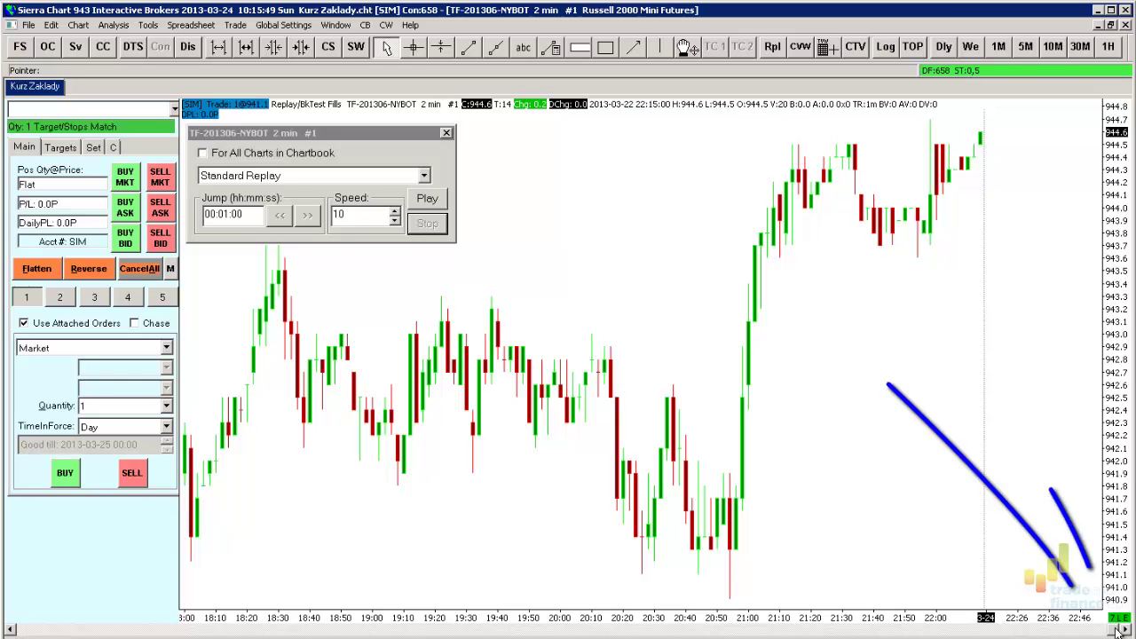
{"action": "left_click_drag", "start_coordinate": [1071, 630], "coordinate": [1024, 631]}
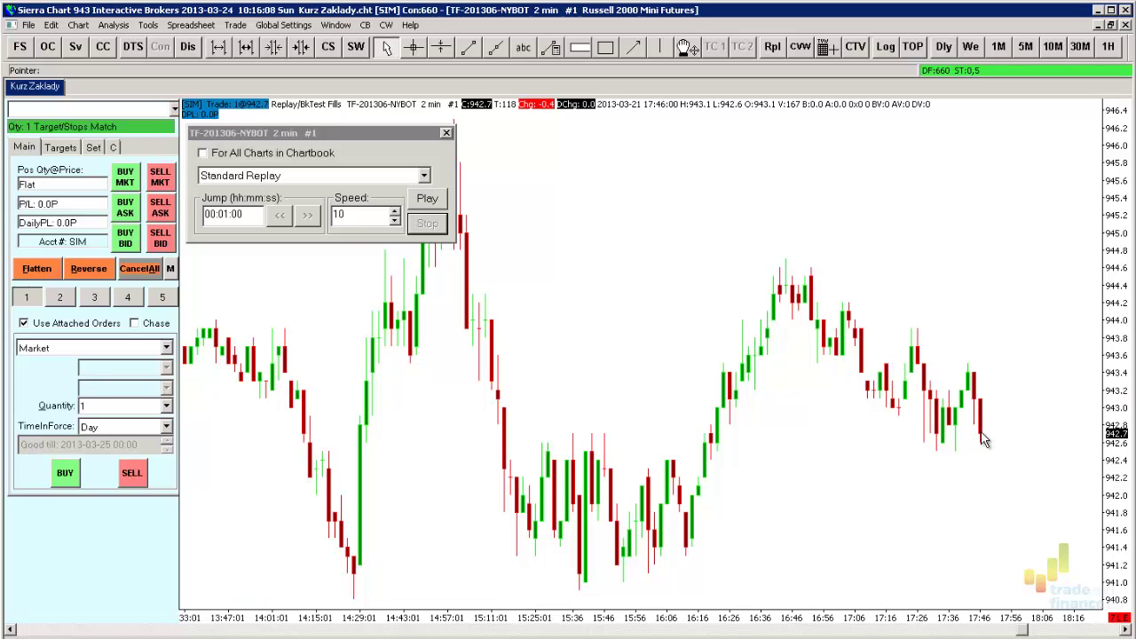
{"action": "left_click", "coordinate": [428, 200]}
{"action": "left_click", "coordinate": [429, 200]}
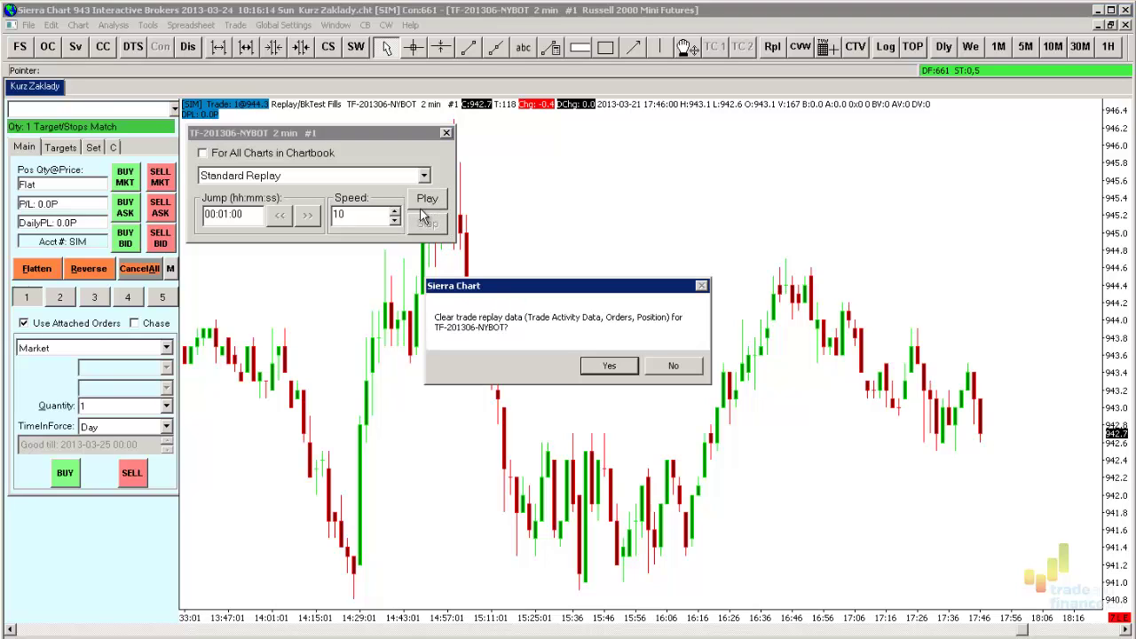
{"action": "left_click", "coordinate": [607, 366]}
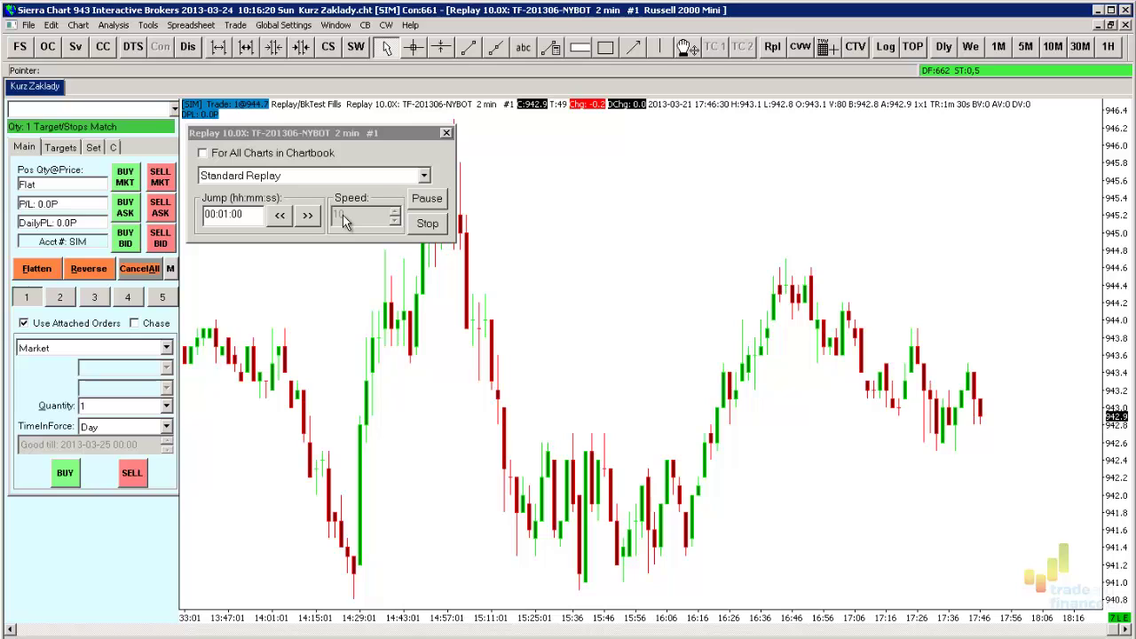
- Sell one contract at market with attached orders during the replay
{"action": "left_click", "coordinate": [161, 182]}
{"action": "left_click", "coordinate": [592, 438]}
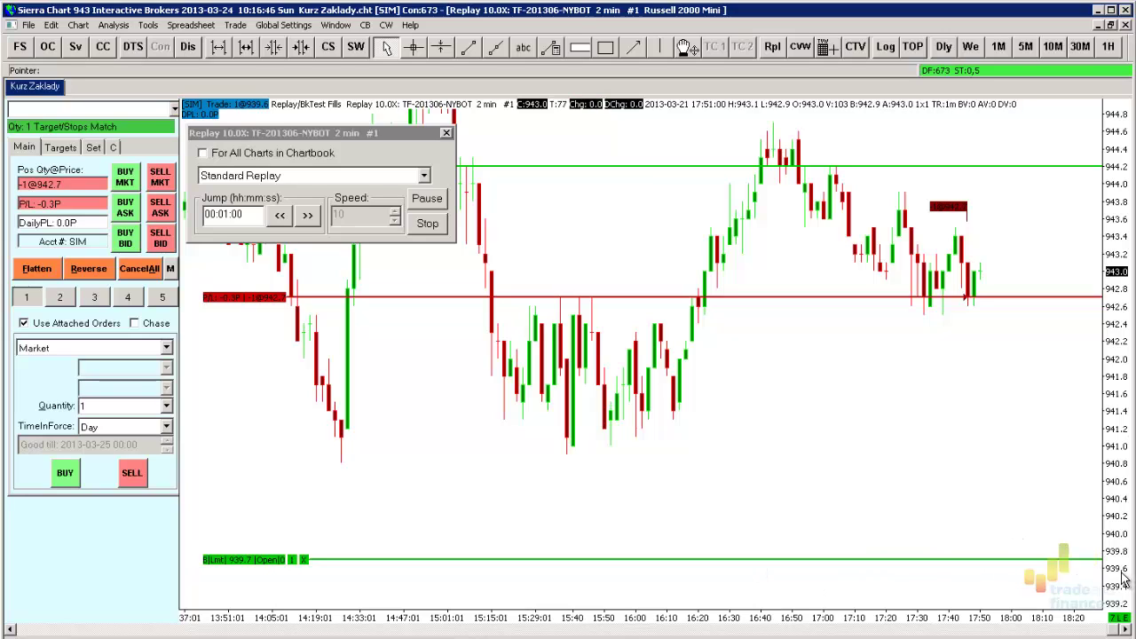
- Pause the replay, set its speed to 60 and resume playback
{"action": "left_click", "coordinate": [429, 200]}
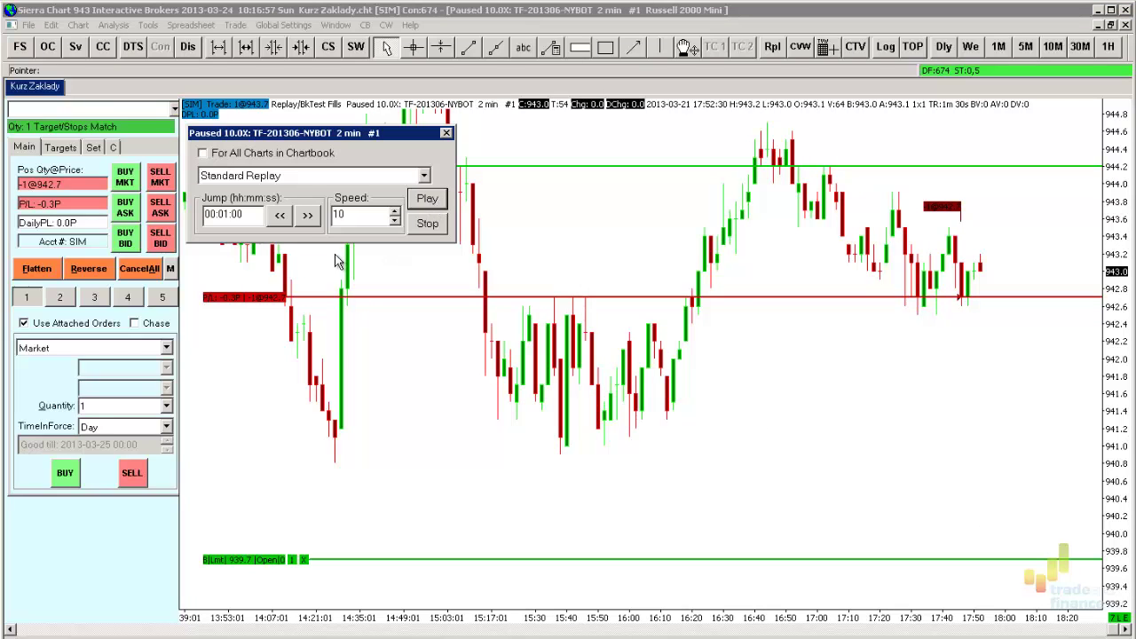
{"action": "double_click", "coordinate": [338, 214]}
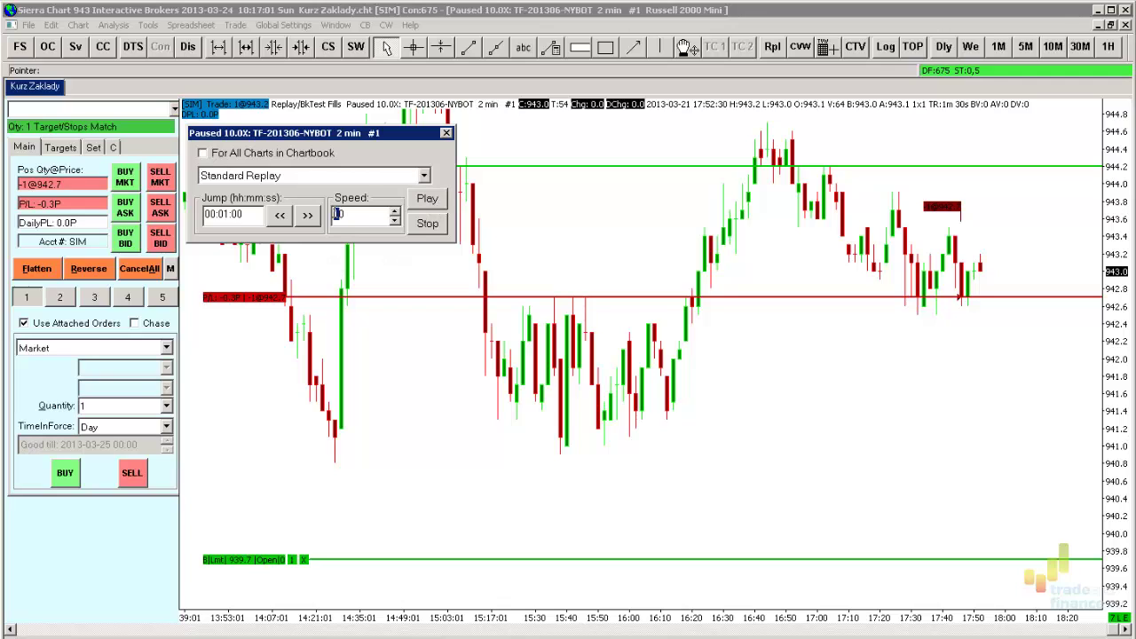
{"action": "type", "text": "10"}
{"action": "left_click", "coordinate": [438, 203]}
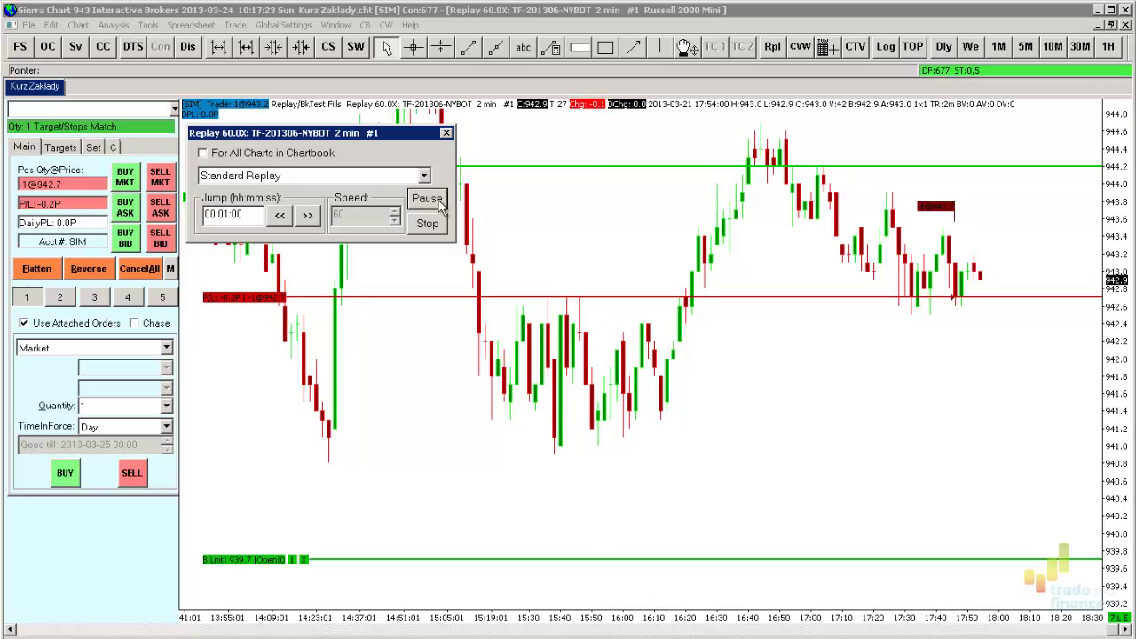
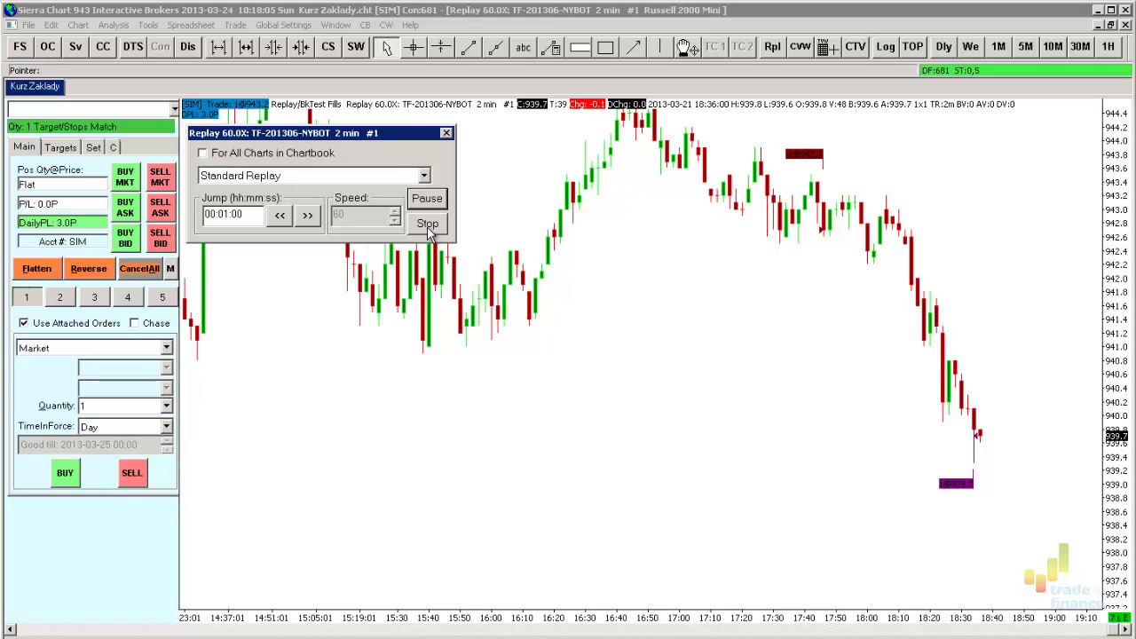
- Stop the chart replay and close the replay controls
{"action": "left_click", "coordinate": [426, 224]}
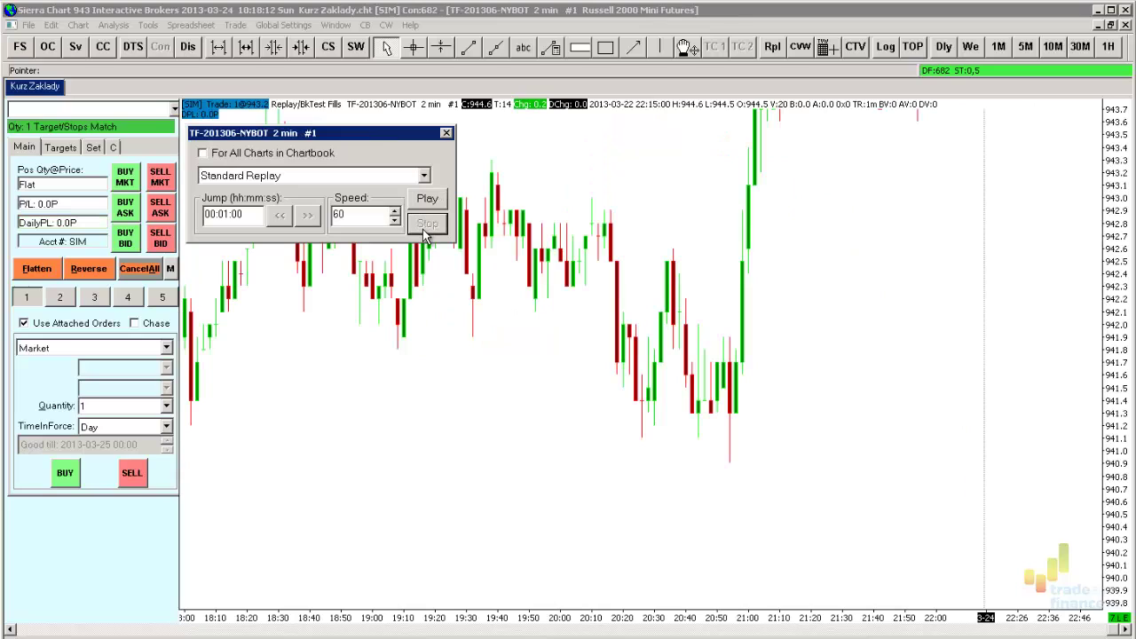
{"action": "left_click", "coordinate": [446, 134]}
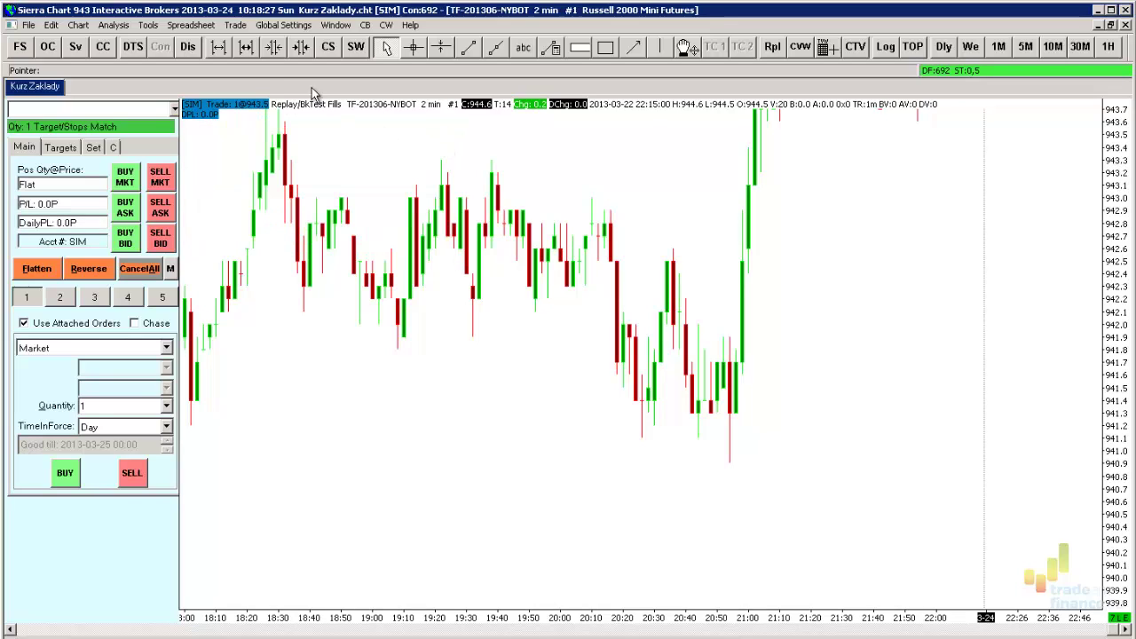
- Open the Trade Orders And Positions window and enlarge it to show more order columns
{"action": "left_click", "coordinate": [236, 25]}
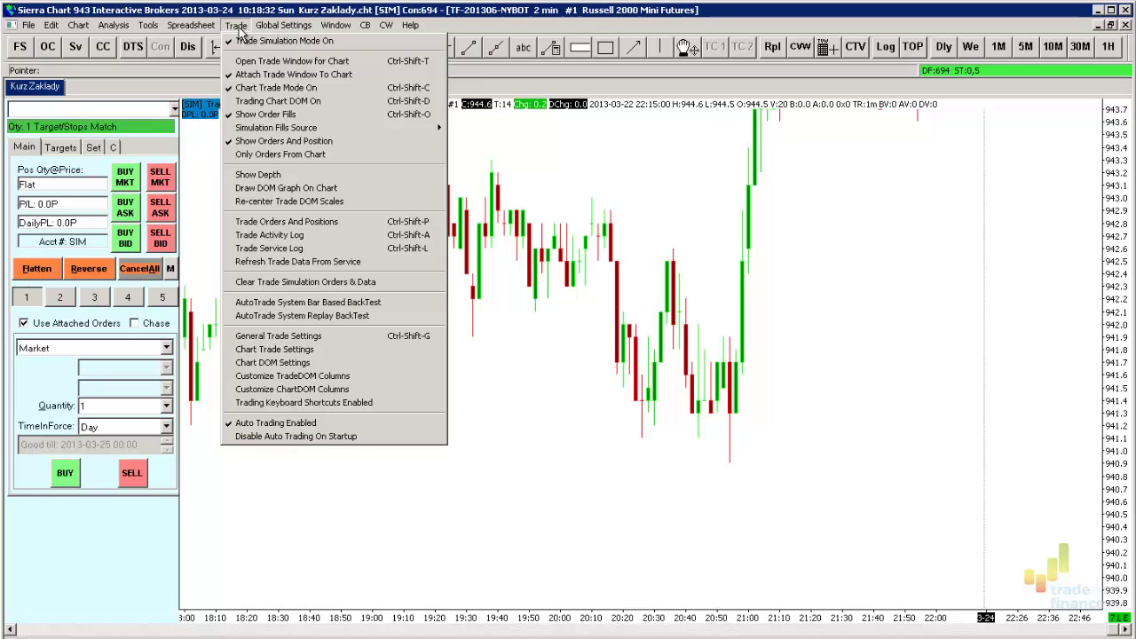
{"action": "left_click", "coordinate": [255, 227]}
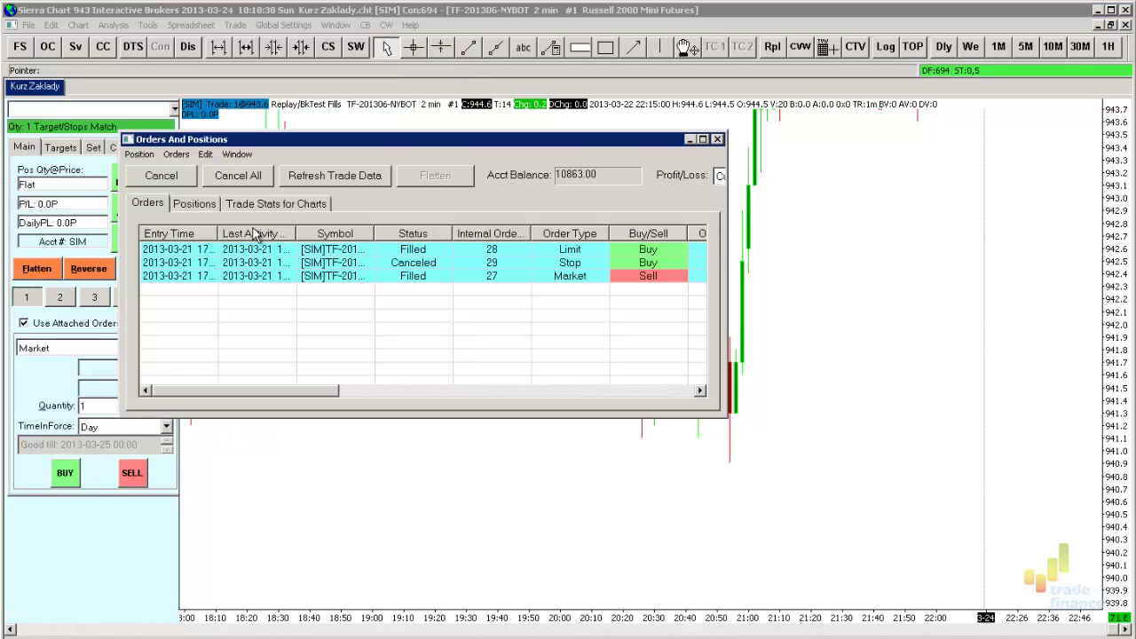
{"action": "left_click_drag", "start_coordinate": [265, 142], "coordinate": [162, 115]}
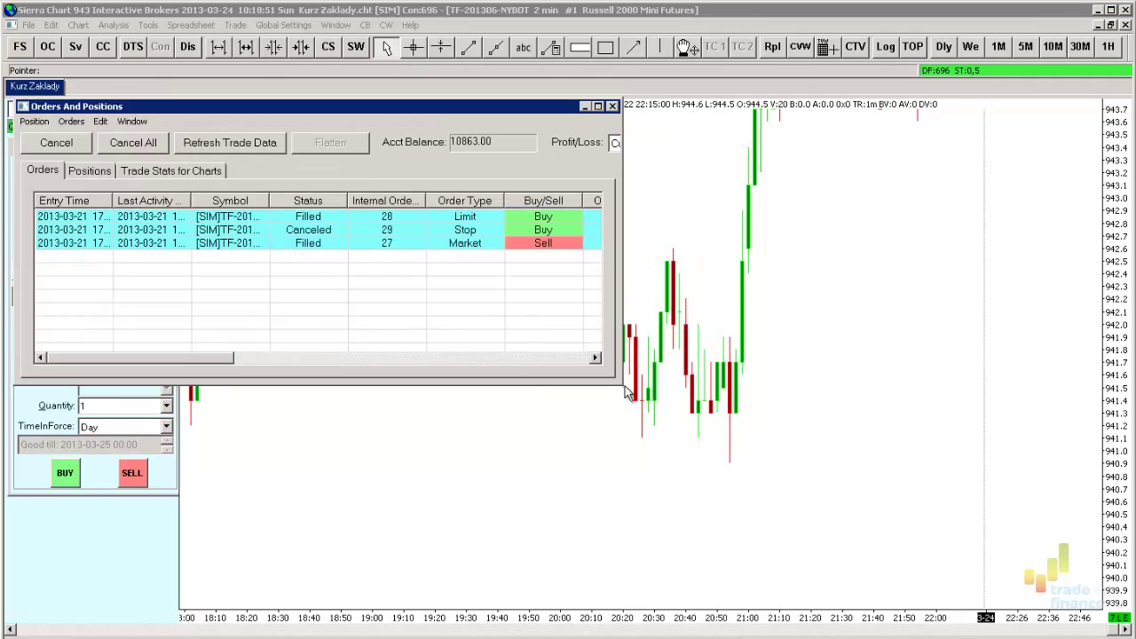
{"action": "left_click_drag", "start_coordinate": [620, 381], "coordinate": [1097, 601]}
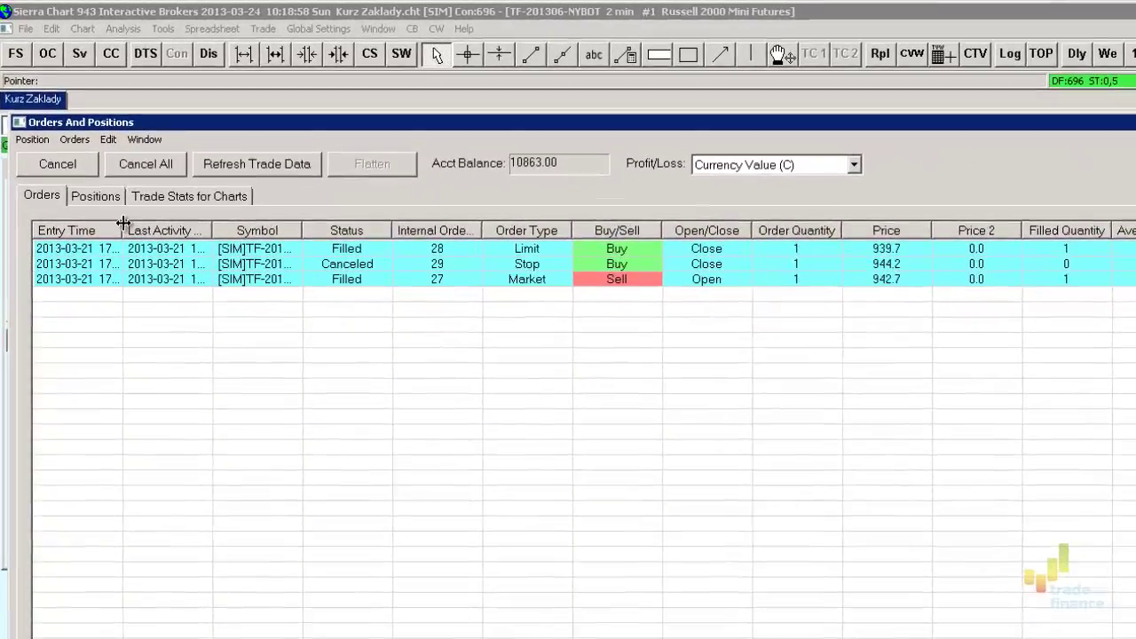
- Widen the Entry Time column and examine the symbol, status, order type and price of the simulated orders
{"action": "left_click_drag", "start_coordinate": [114, 199], "coordinate": [121, 199]}
{"action": "left_click_drag", "start_coordinate": [137, 240], "coordinate": [186, 239]}
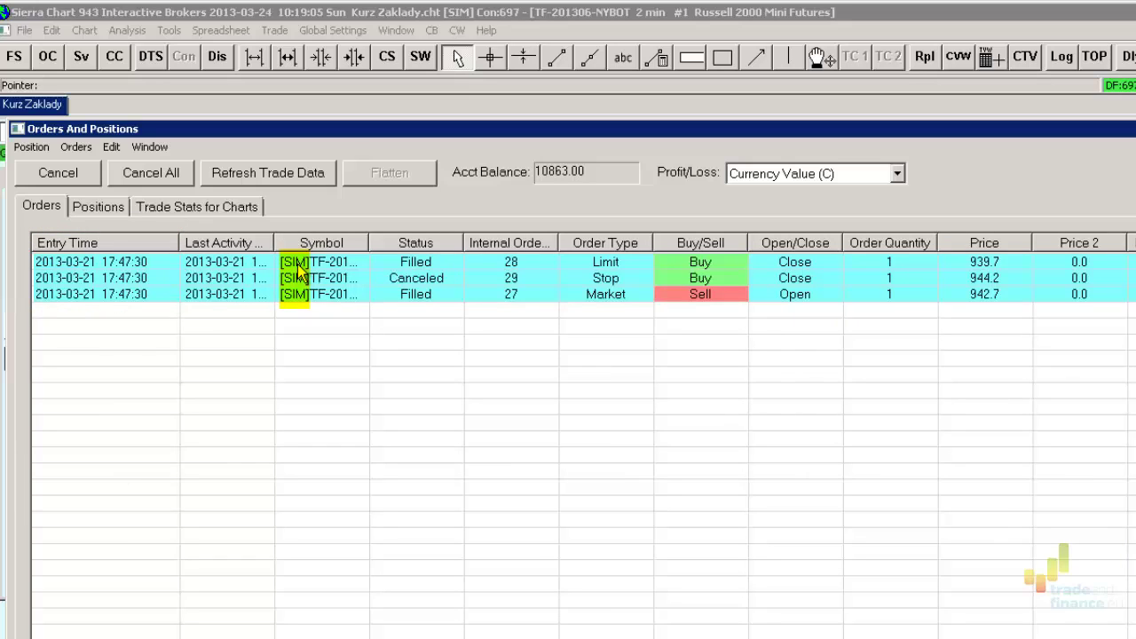
{"action": "left_click", "coordinate": [306, 294]}
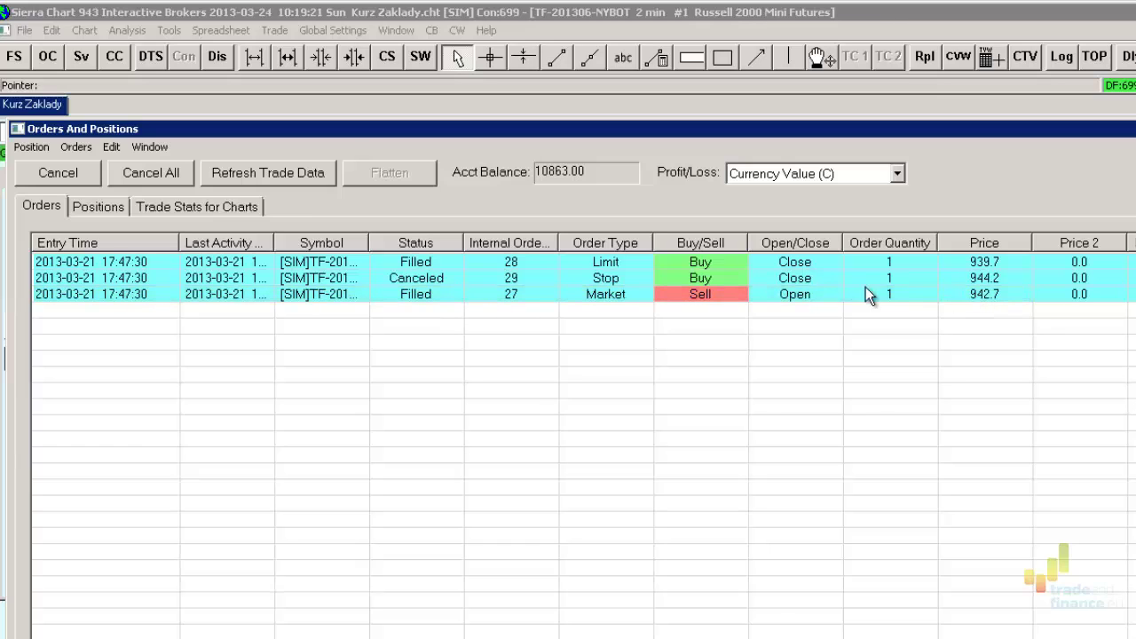
{"action": "left_click", "coordinate": [621, 280]}
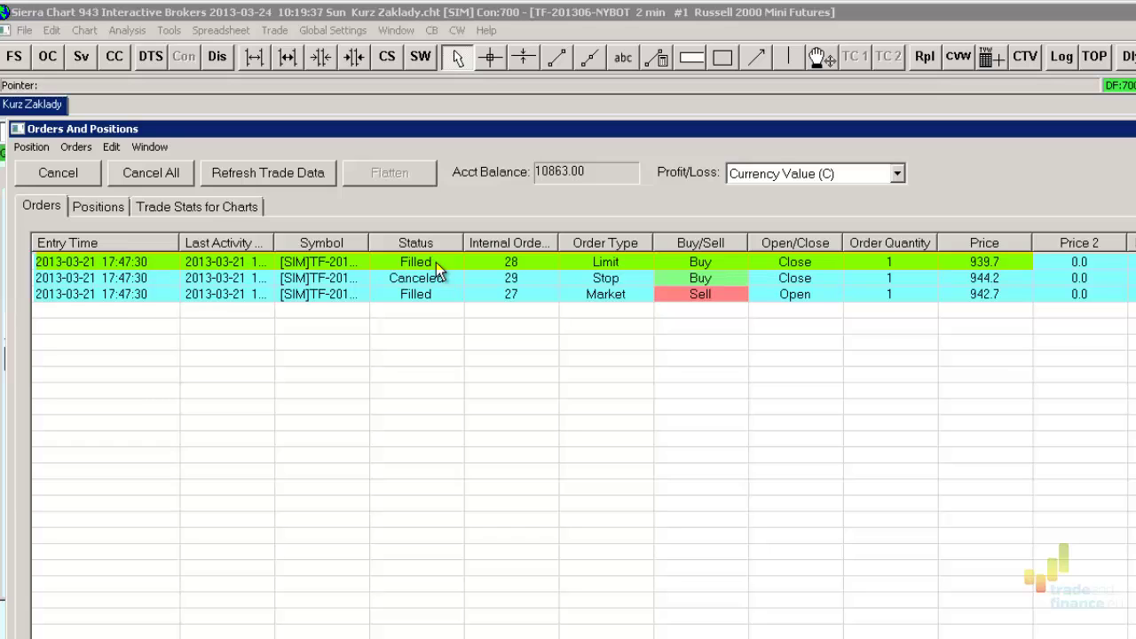
{"action": "key", "text": "Down"}
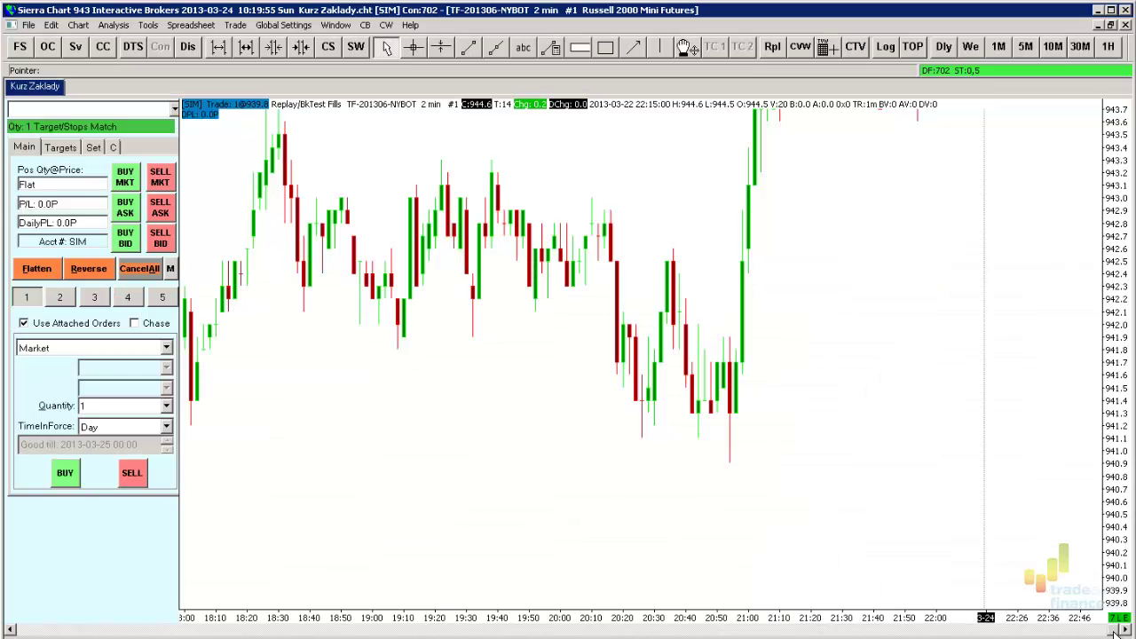
- Review the simulated trade's entry and exit fills on the 2013-03-21 bars and check the Show Order Fills option
{"action": "left_click_drag", "start_coordinate": [1113, 631], "coordinate": [1029, 631]}
{"action": "left_click_drag", "start_coordinate": [1125, 174], "coordinate": [1130, 296]}
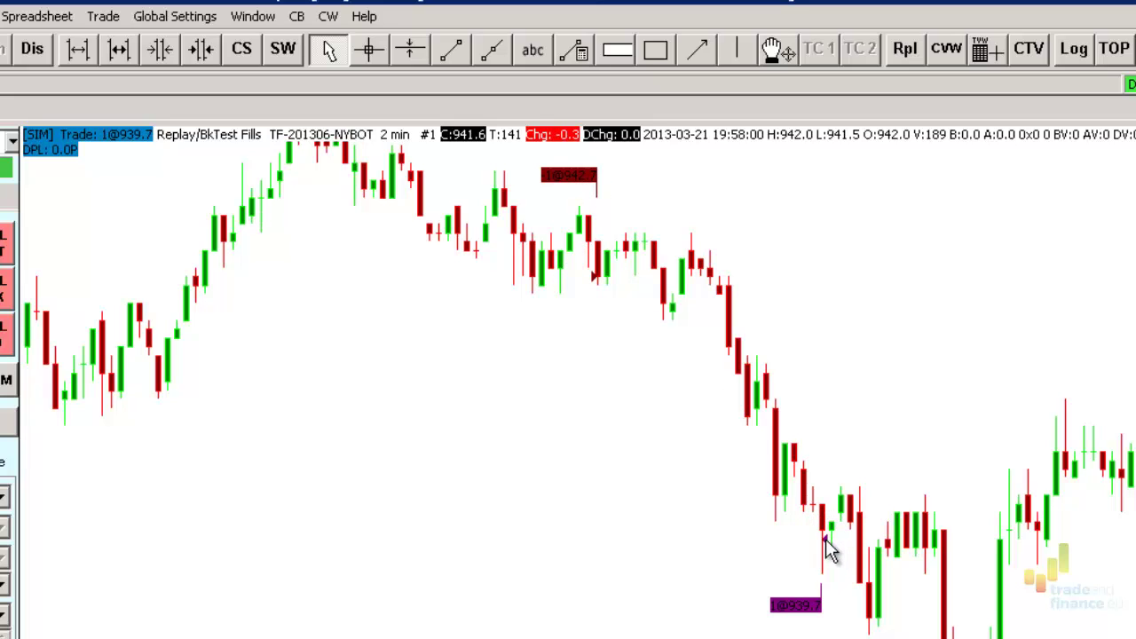
{"action": "left_click", "coordinate": [117, 18]}
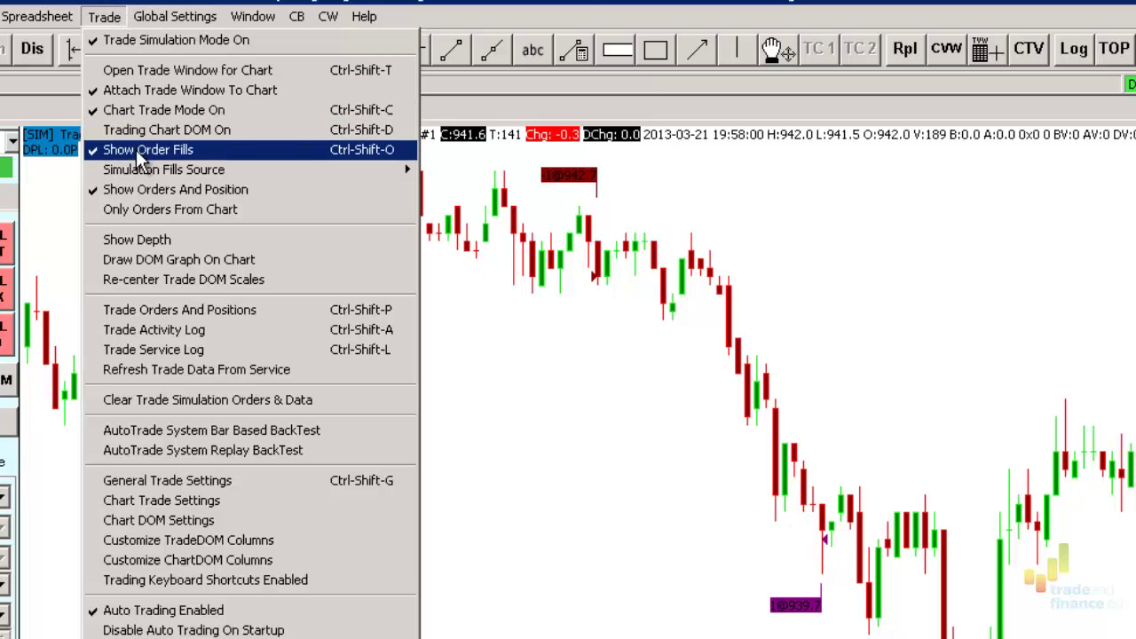
{"action": "left_click", "coordinate": [107, 18]}
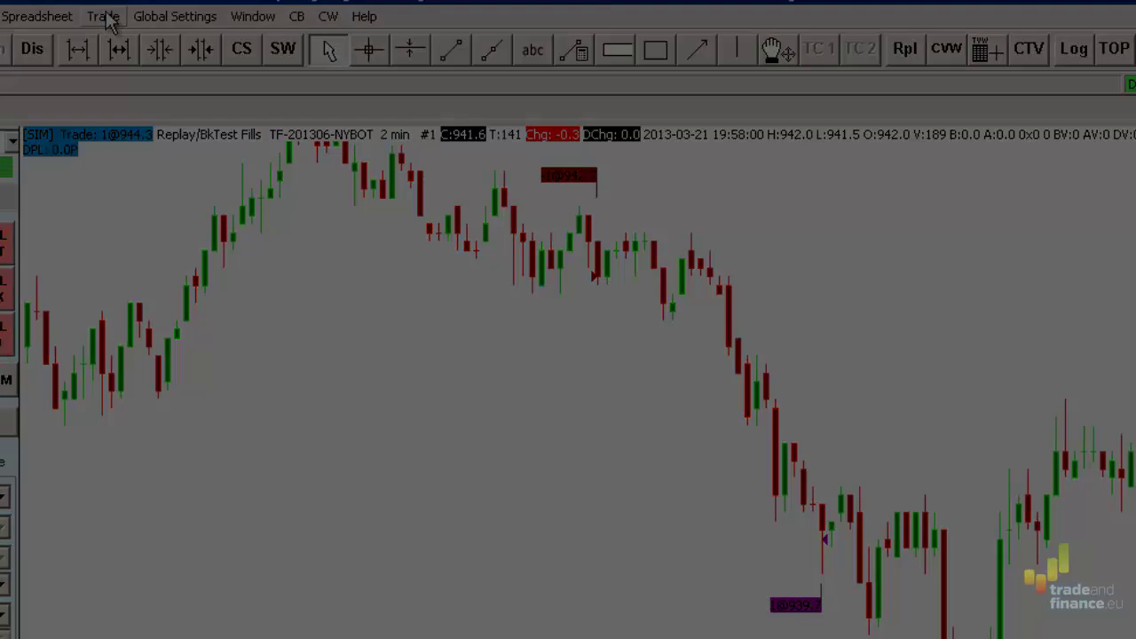